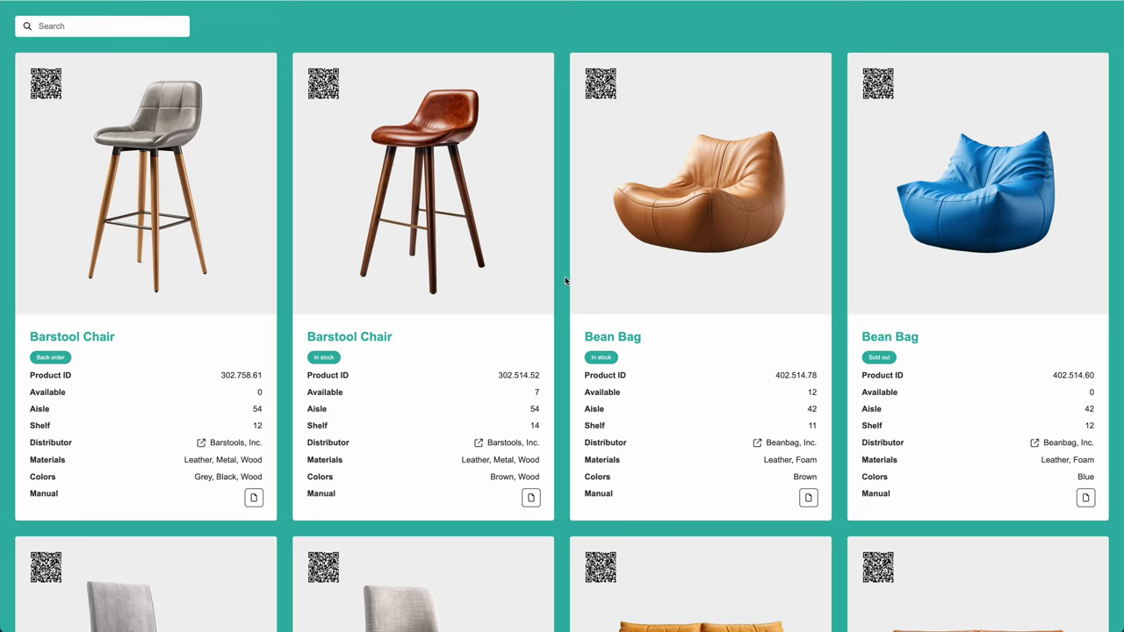
Search the product catalog for 'b', then clear the search so all products return
click(150, 26)
text(blue)
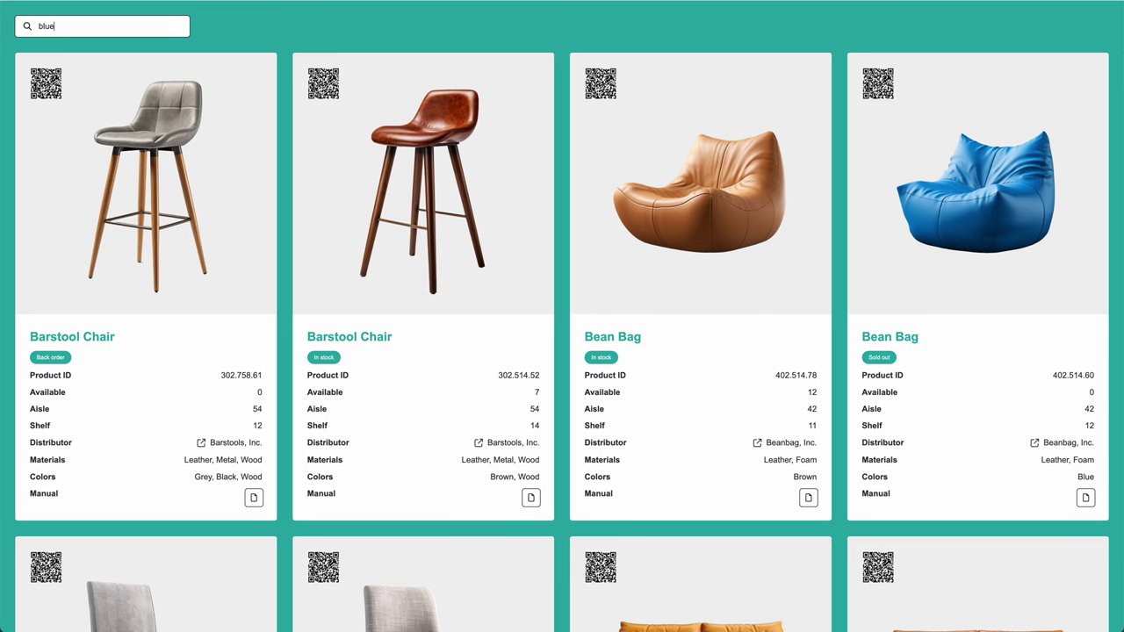
key(ctrl+a)
key(BackSpace)
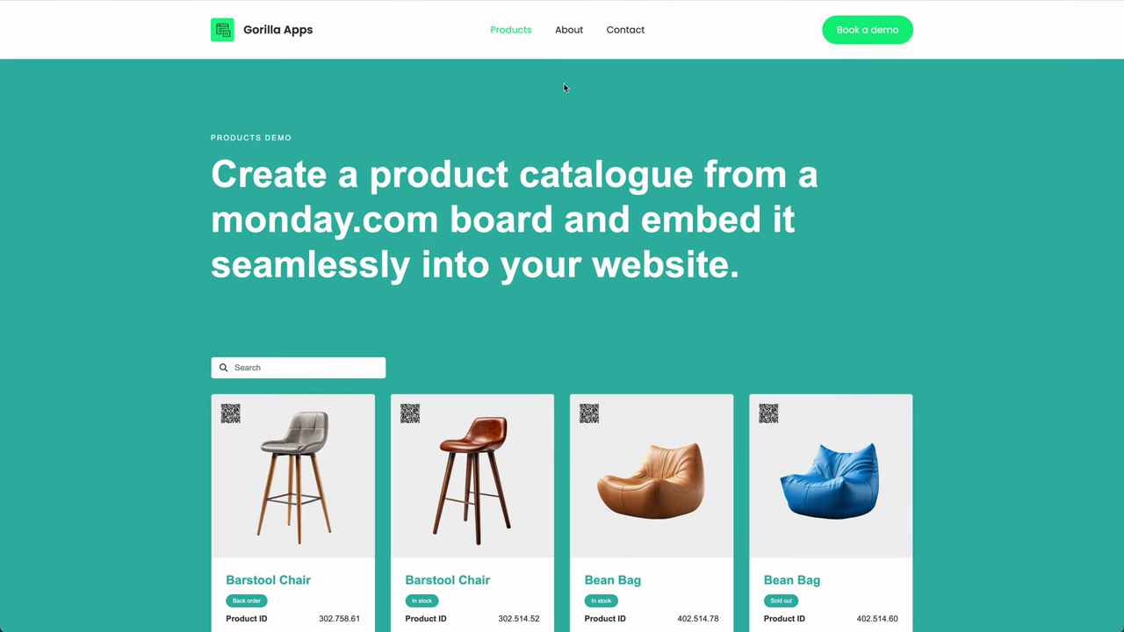
Scroll through the Products Board and switch to the Board to Website Widget view
scroll(976, 263, down, 5)
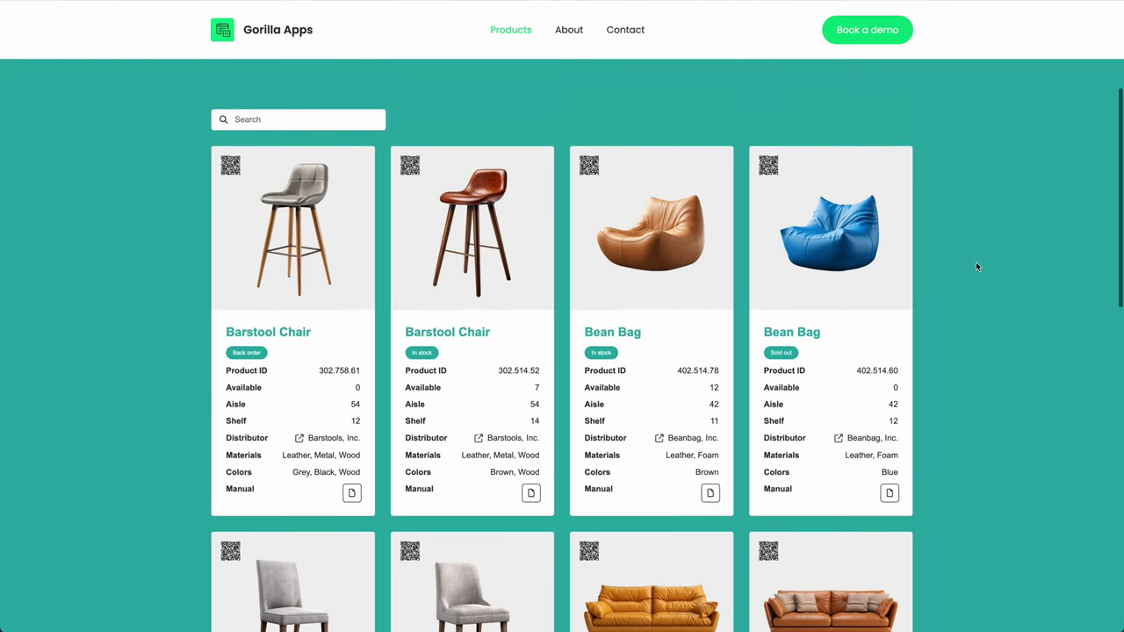
scroll(976, 262, up, 5)
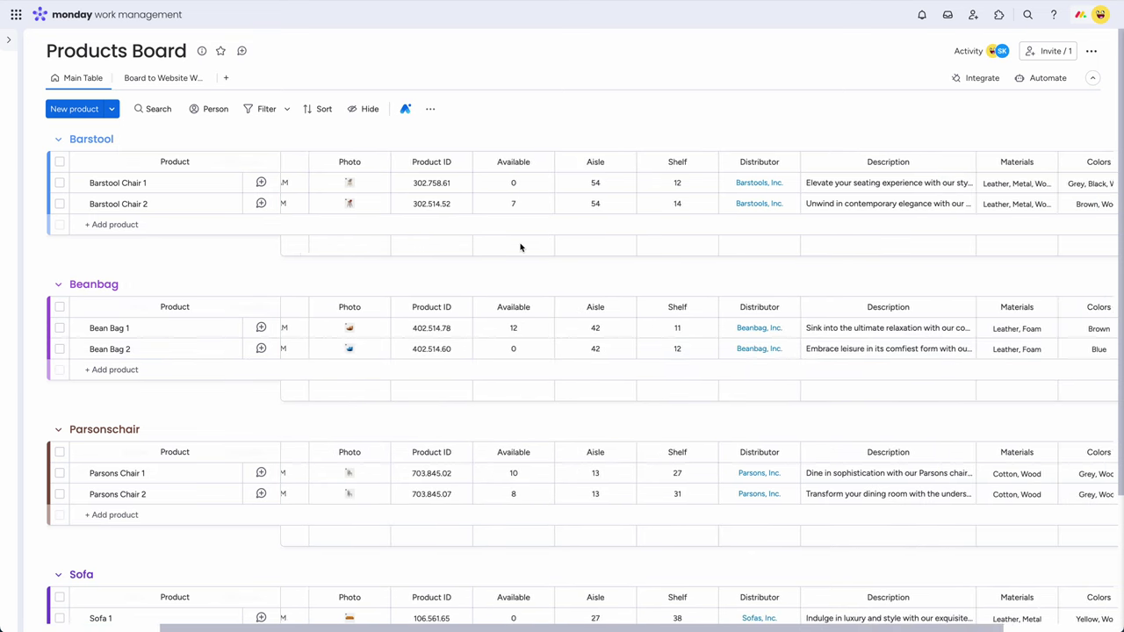
click(166, 78)
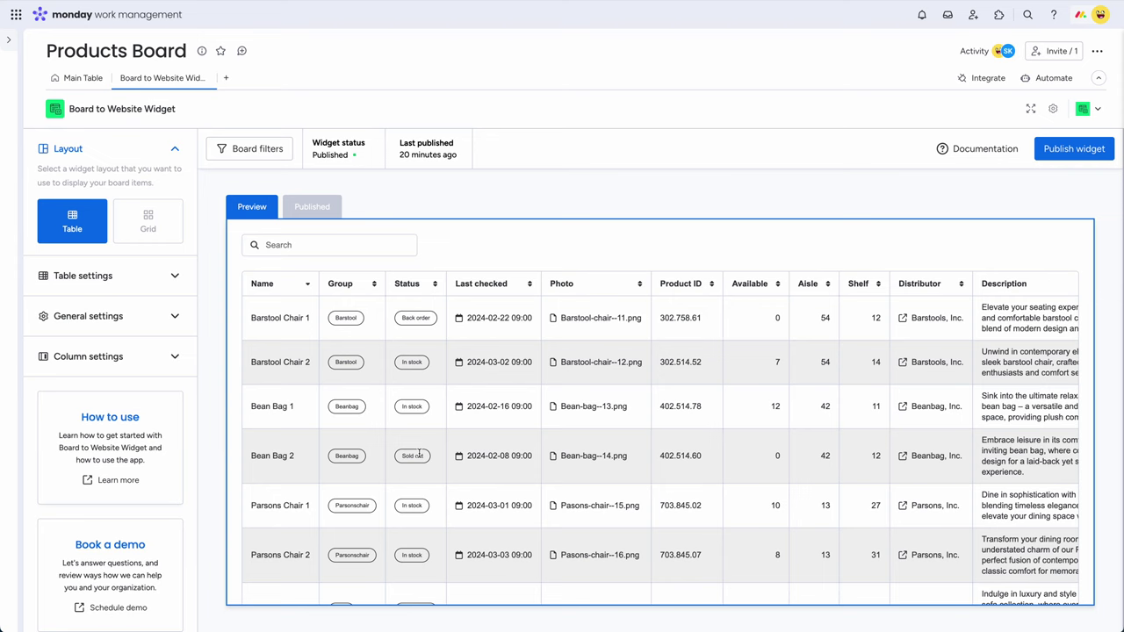
Add and apply a board filter rule: Status is any of In stock
click(258, 152)
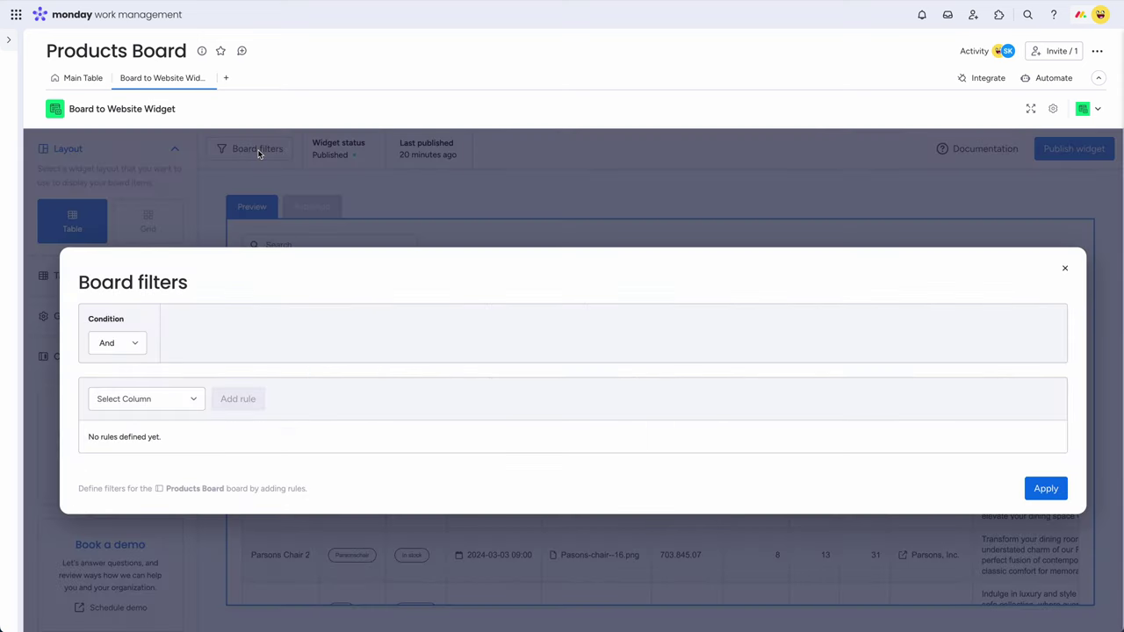
click(158, 399)
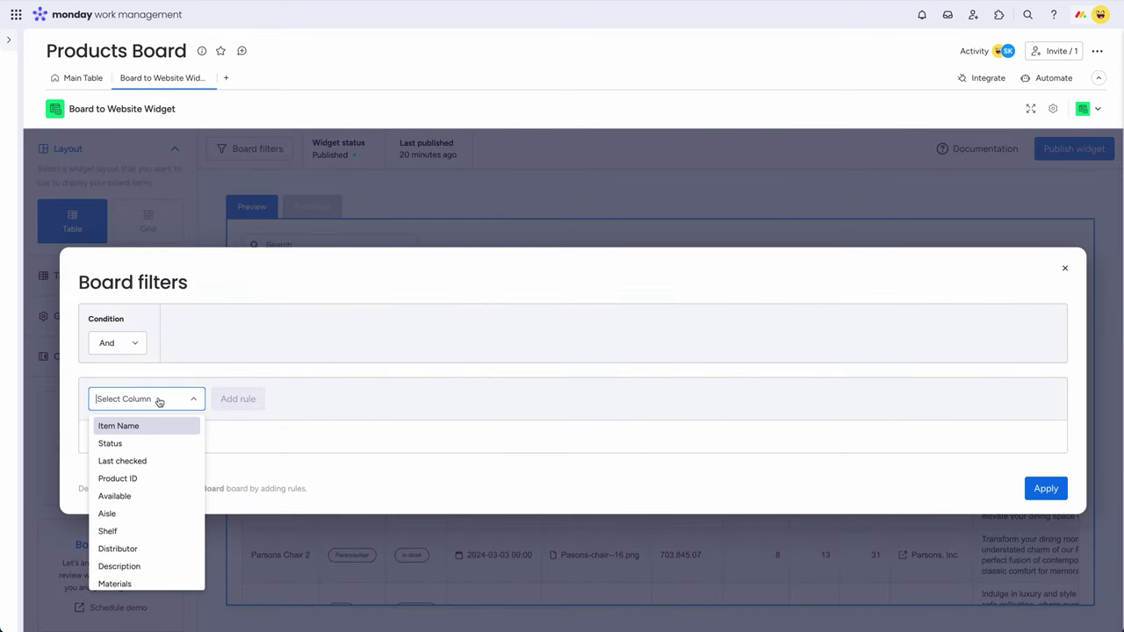
click(135, 445)
click(263, 397)
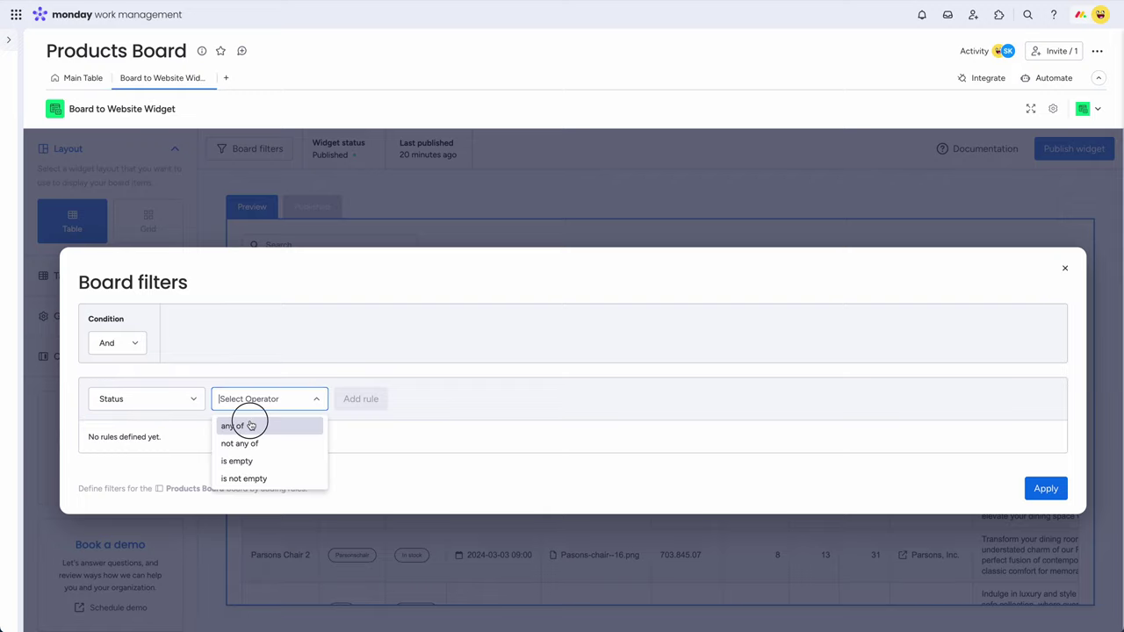
click(240, 425)
click(364, 408)
click(366, 429)
click(492, 398)
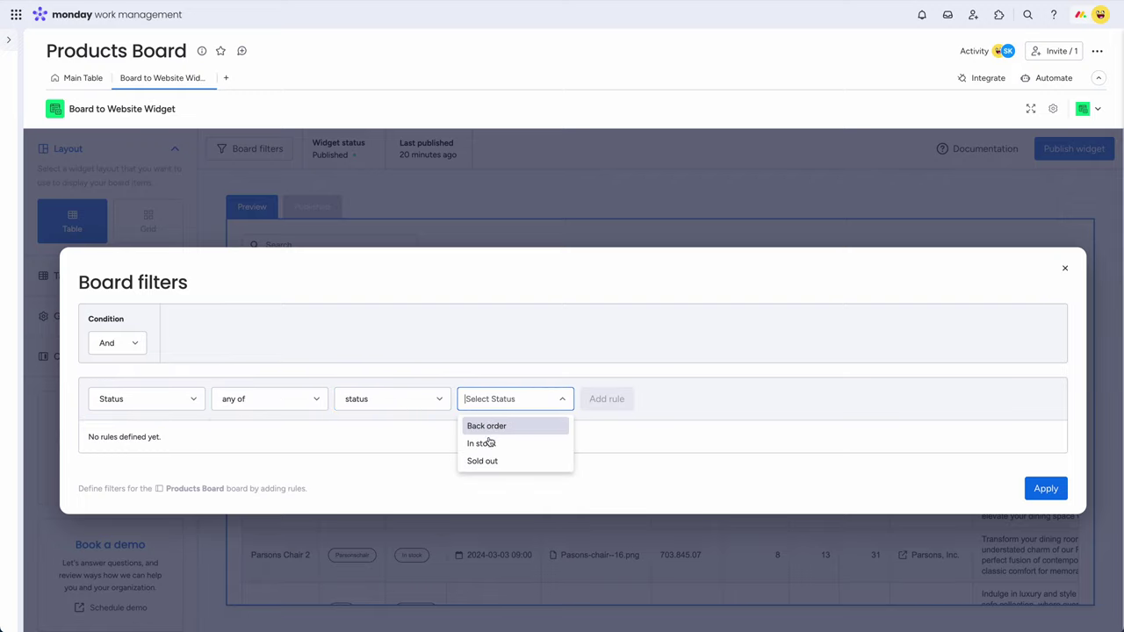
click(485, 444)
click(606, 399)
click(1046, 489)
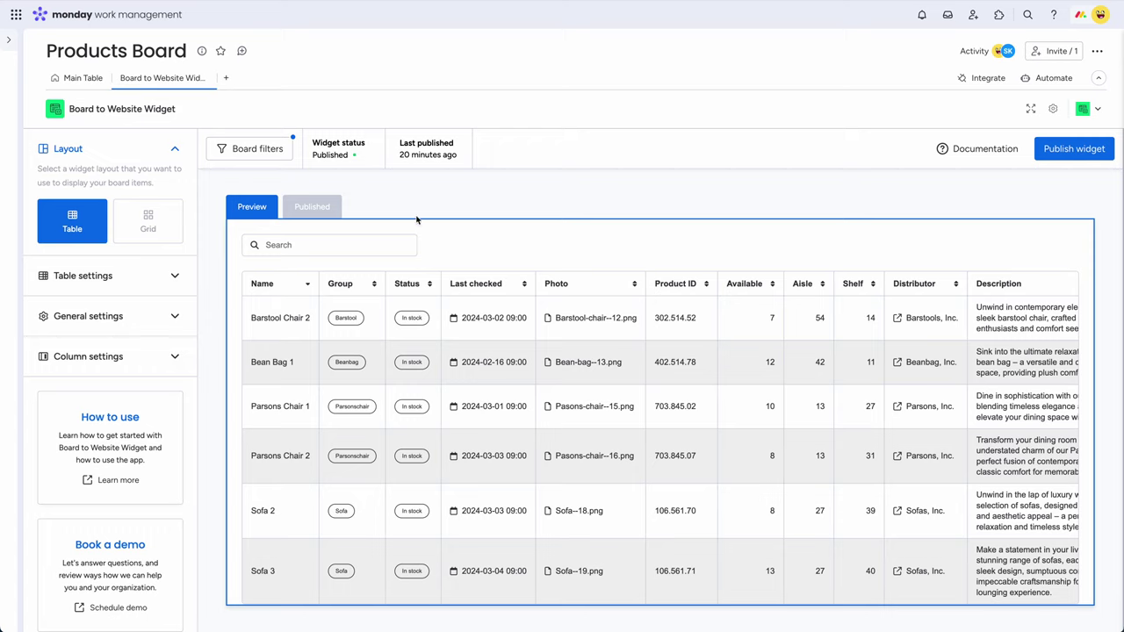
Switch the widget layout to Grid and set the item image format to Square 1:1
click(149, 220)
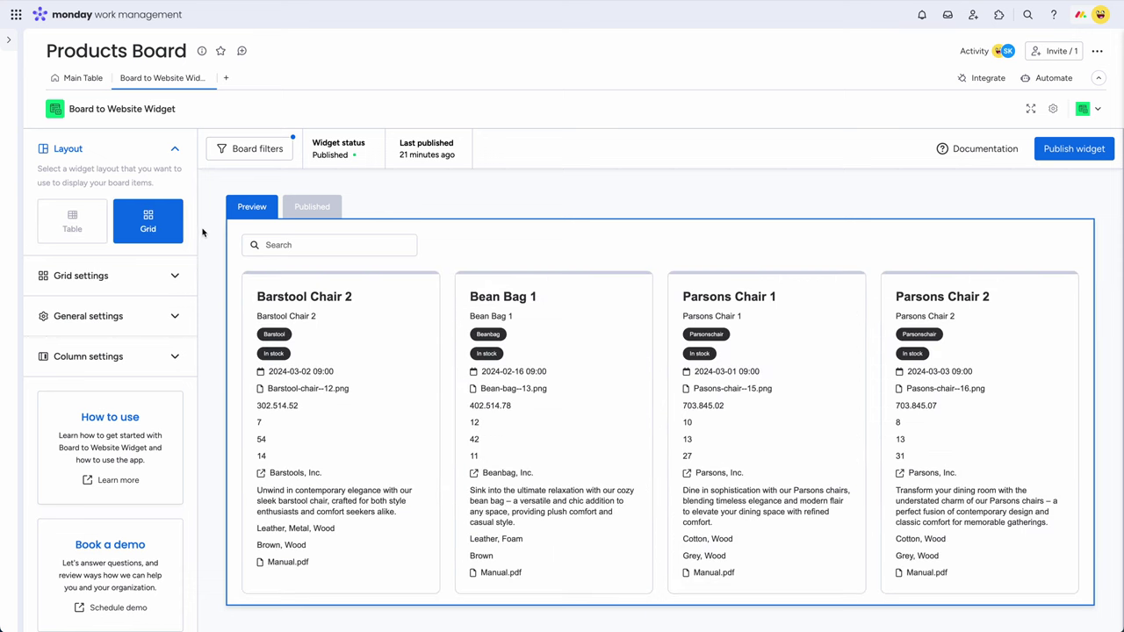
click(149, 275)
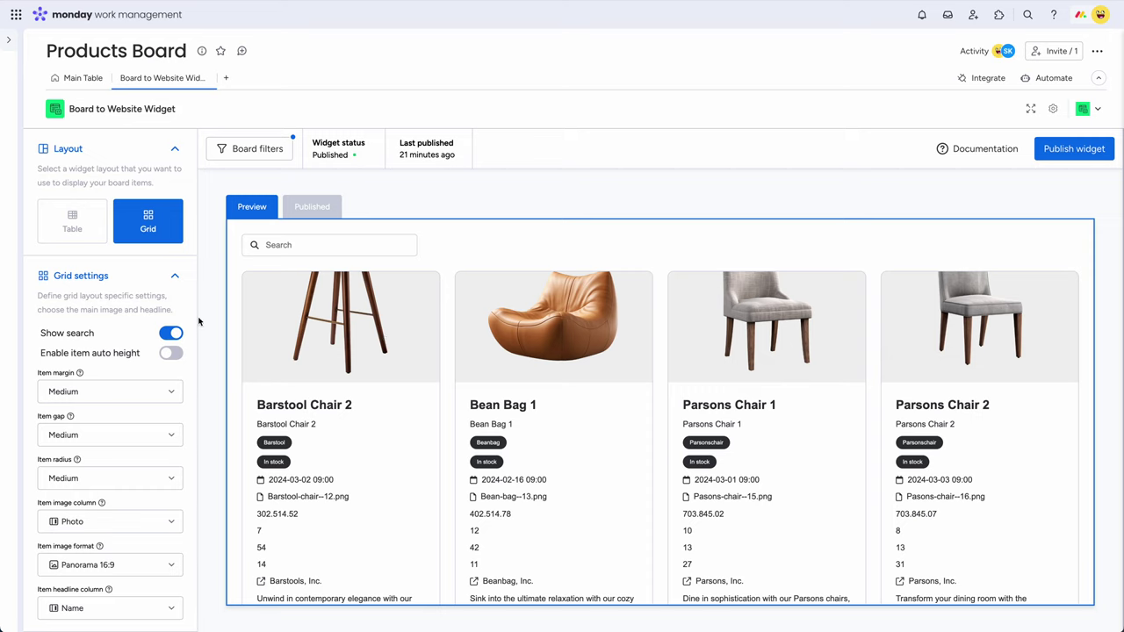
scroll(115, 263, down, 3)
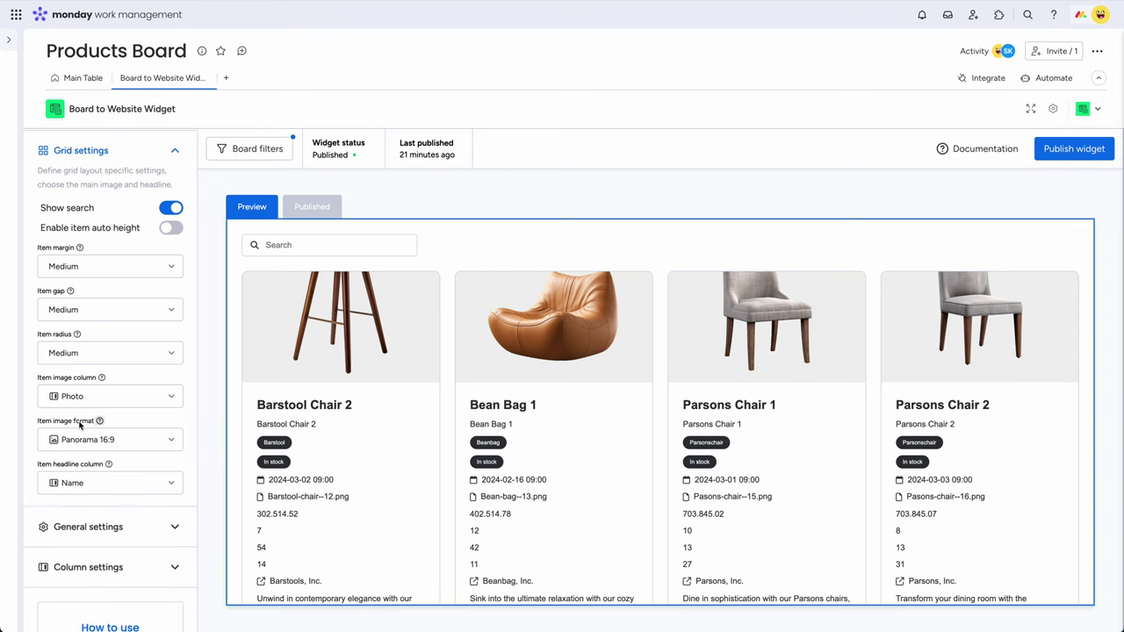
click(102, 442)
click(93, 483)
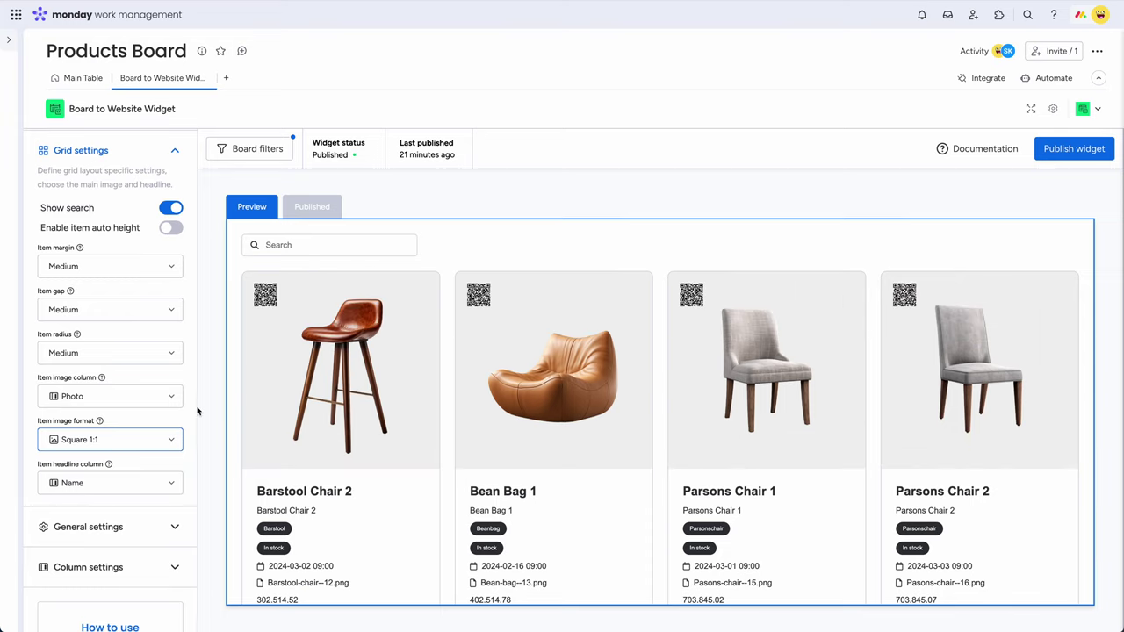
Read the Documentation help on the item image column option, then close it
click(102, 378)
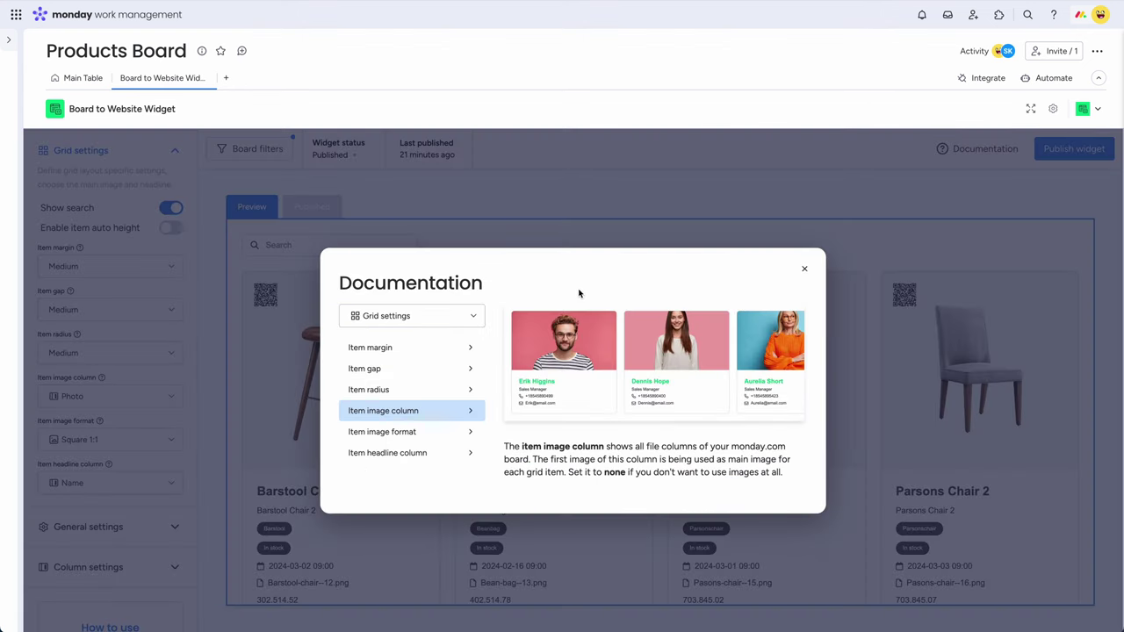
click(804, 268)
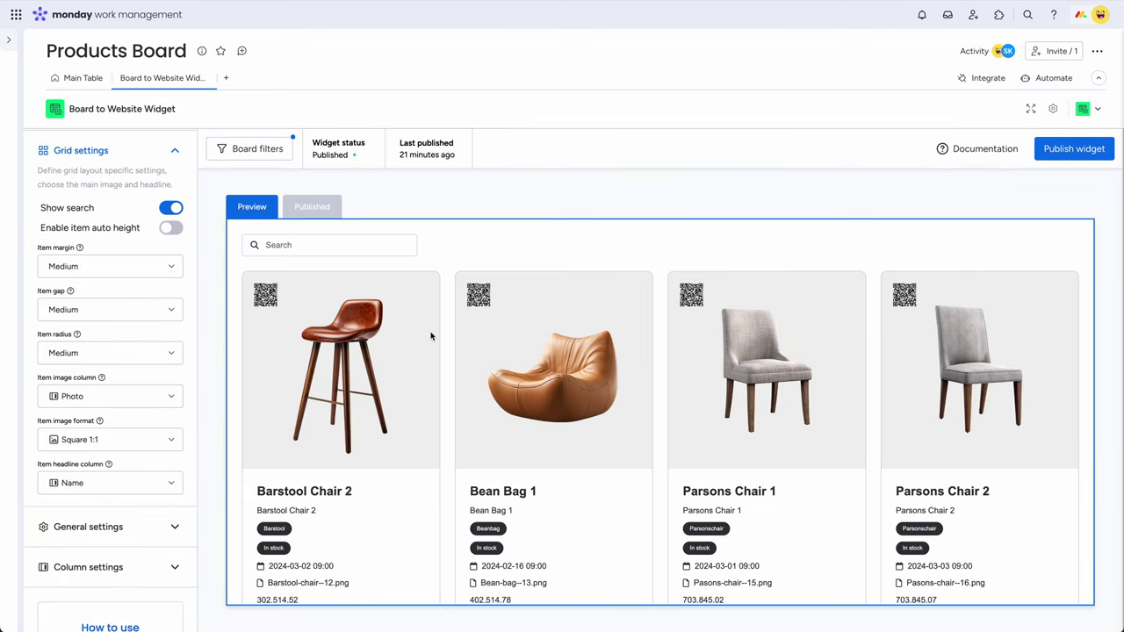
scroll(451, 329, down, 3)
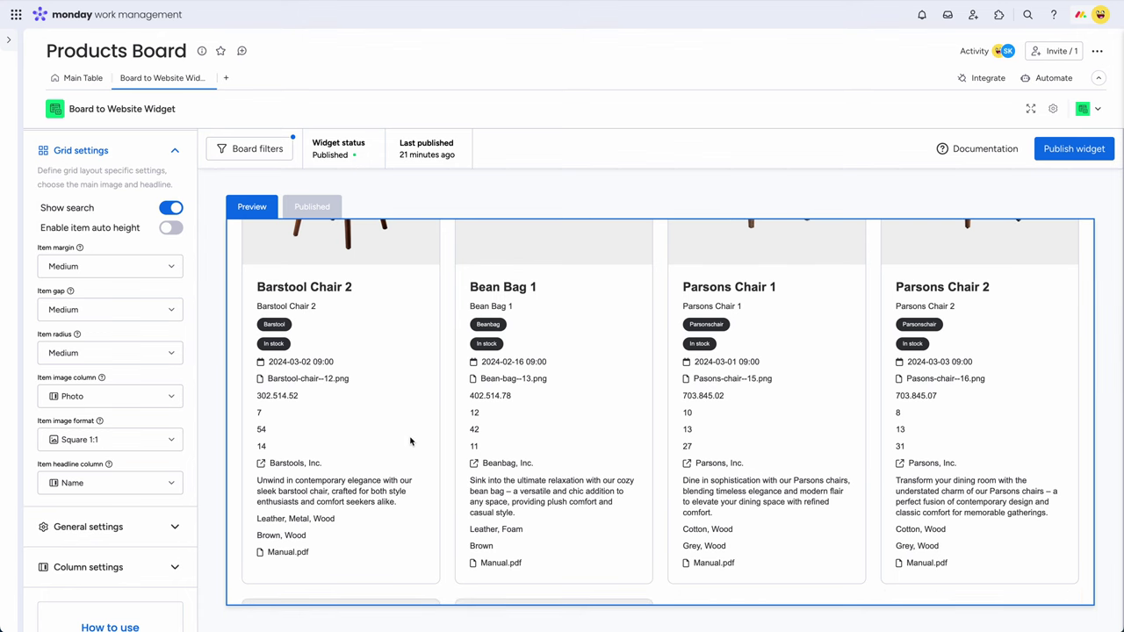
In Column settings, hide Name, Group, Last checked, Photo, Aisle, Shelf and Distributor on the cards
click(102, 151)
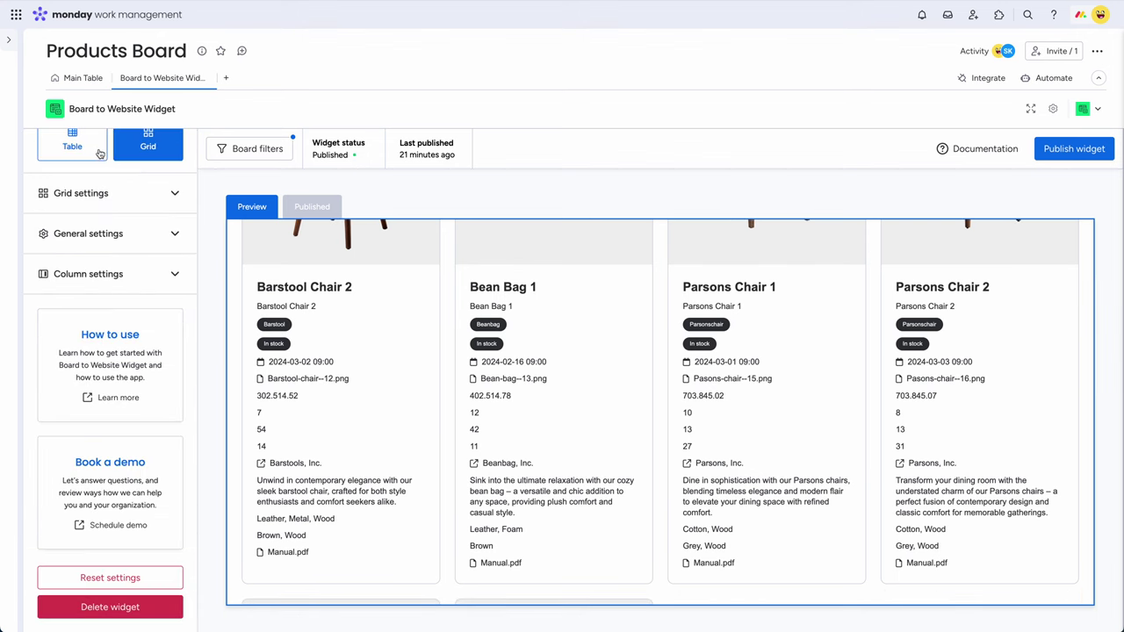
click(99, 275)
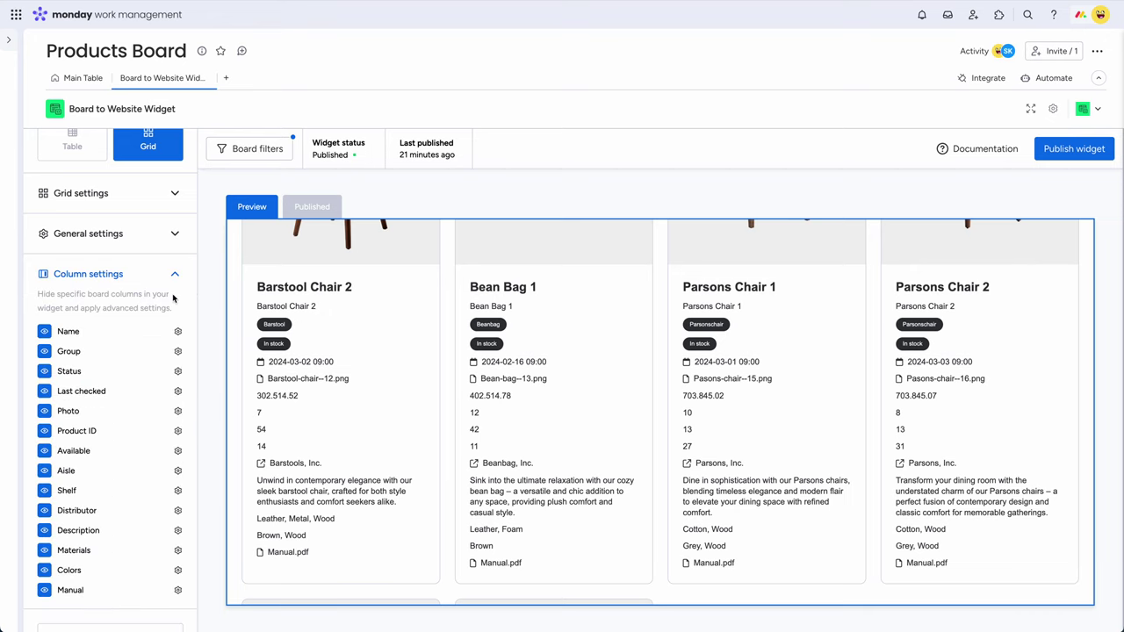
scroll(157, 289, down, 1)
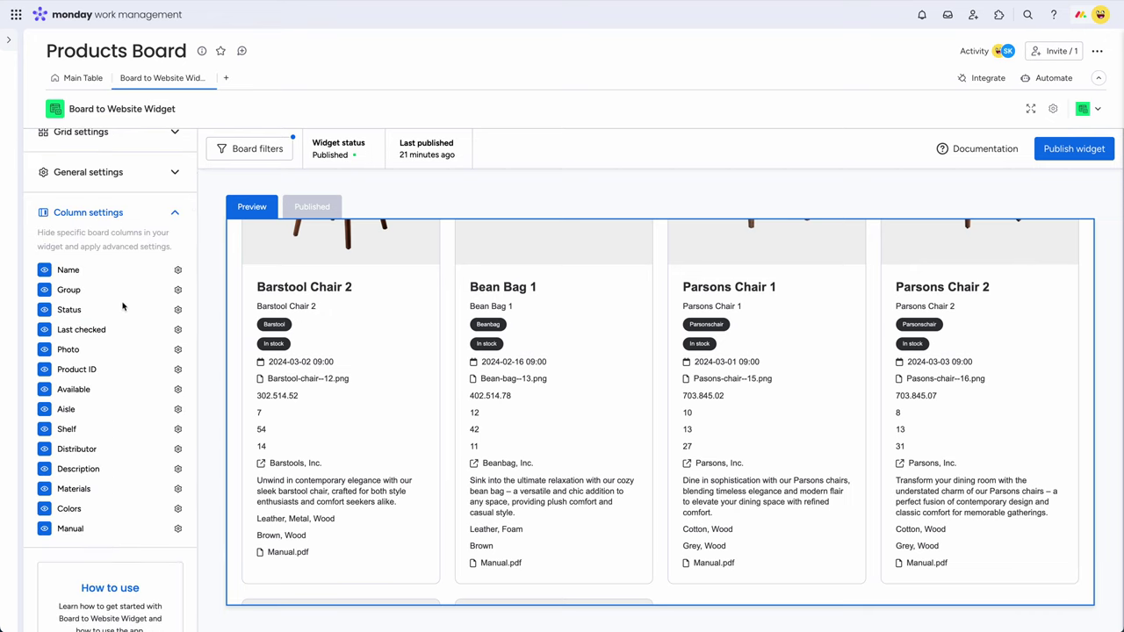
click(44, 271)
click(44, 291)
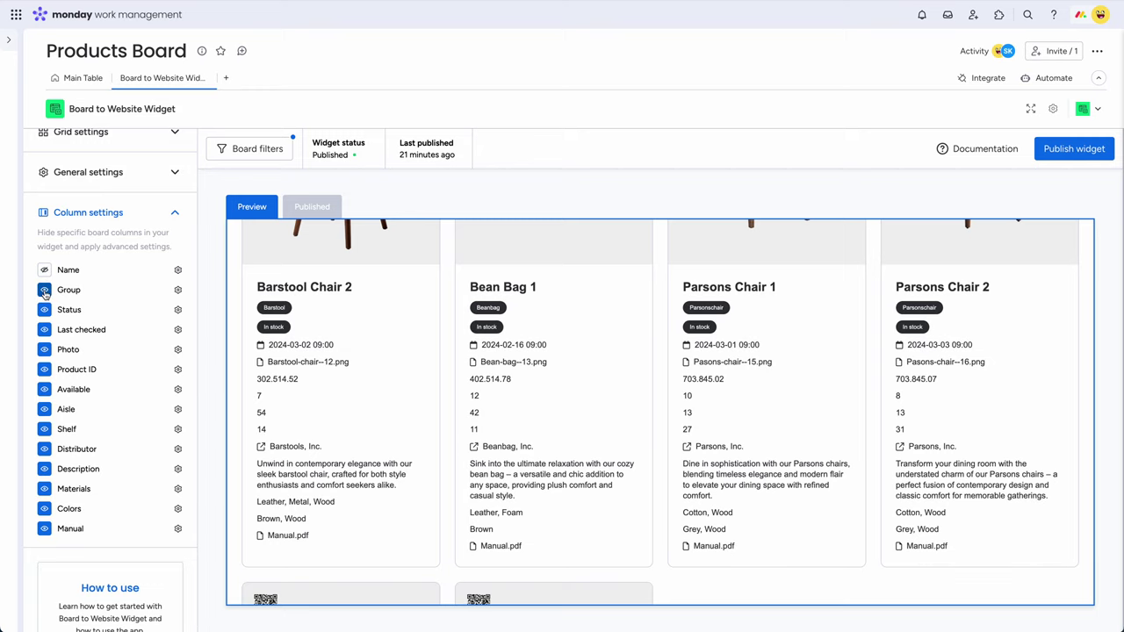
click(45, 330)
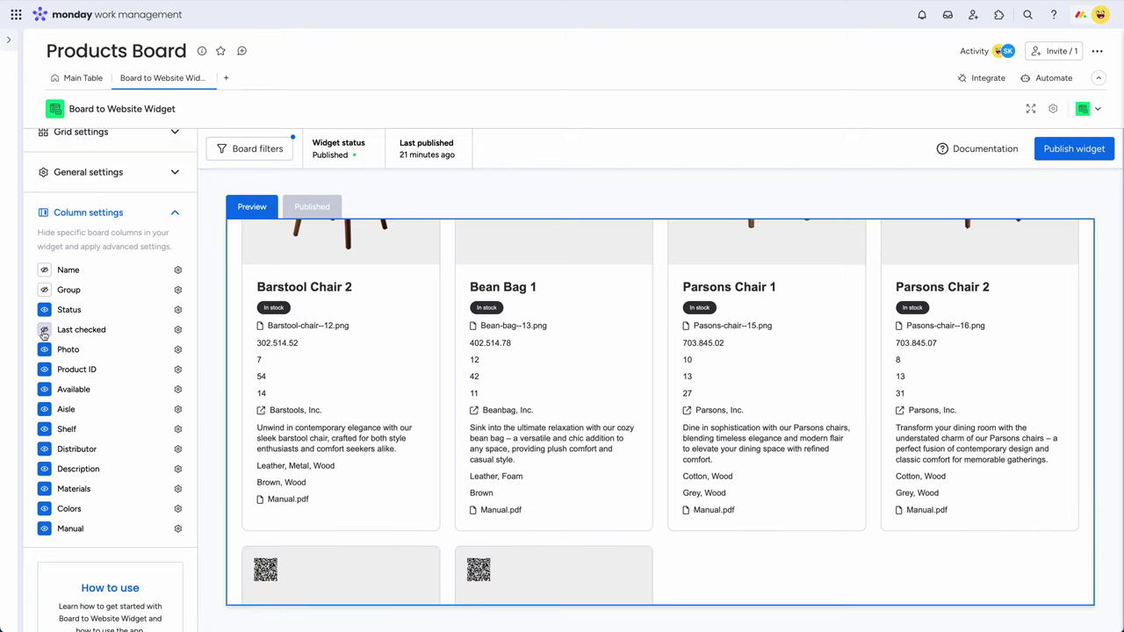
click(44, 350)
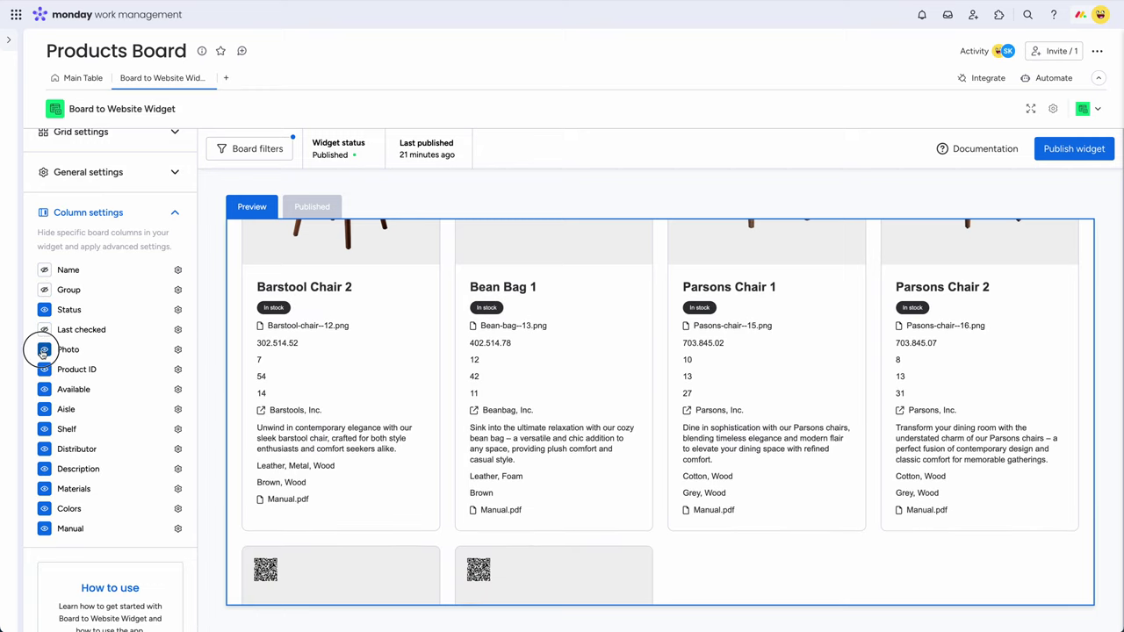
click(44, 409)
click(45, 429)
click(45, 449)
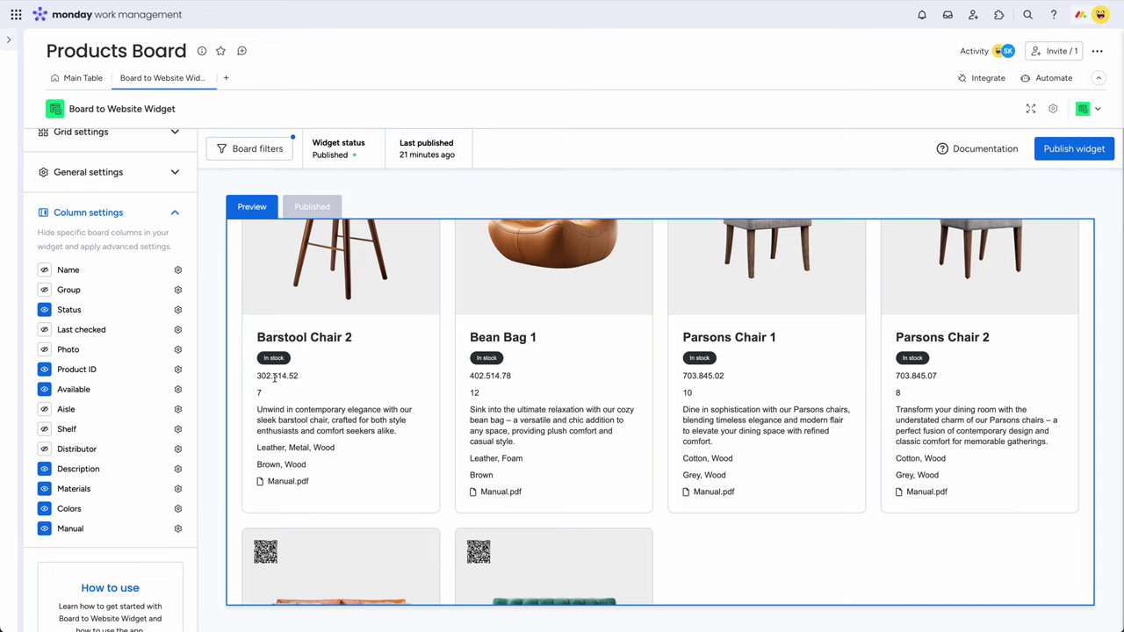
Show inline labels for the Product ID and Available fields
click(179, 369)
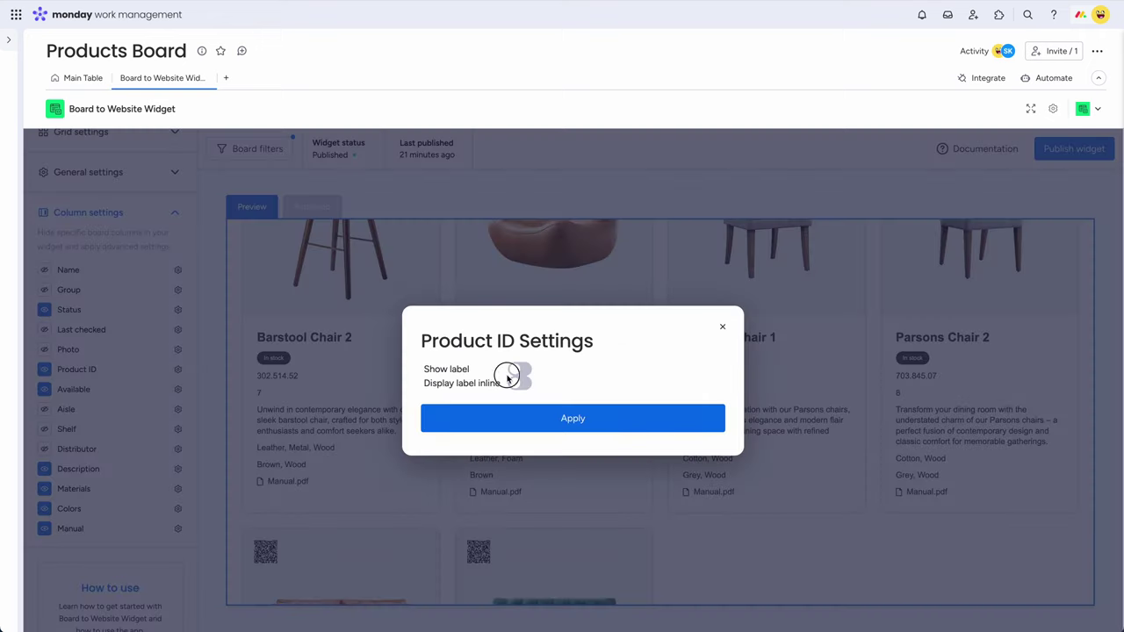
click(517, 370)
click(519, 383)
click(482, 412)
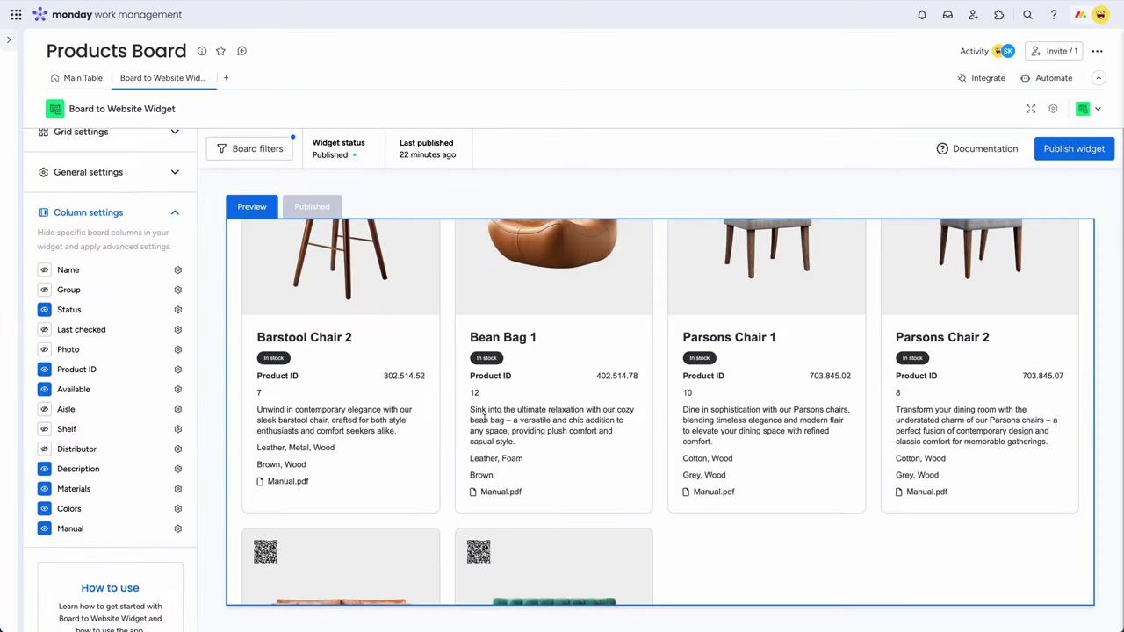
click(177, 389)
click(519, 370)
click(518, 383)
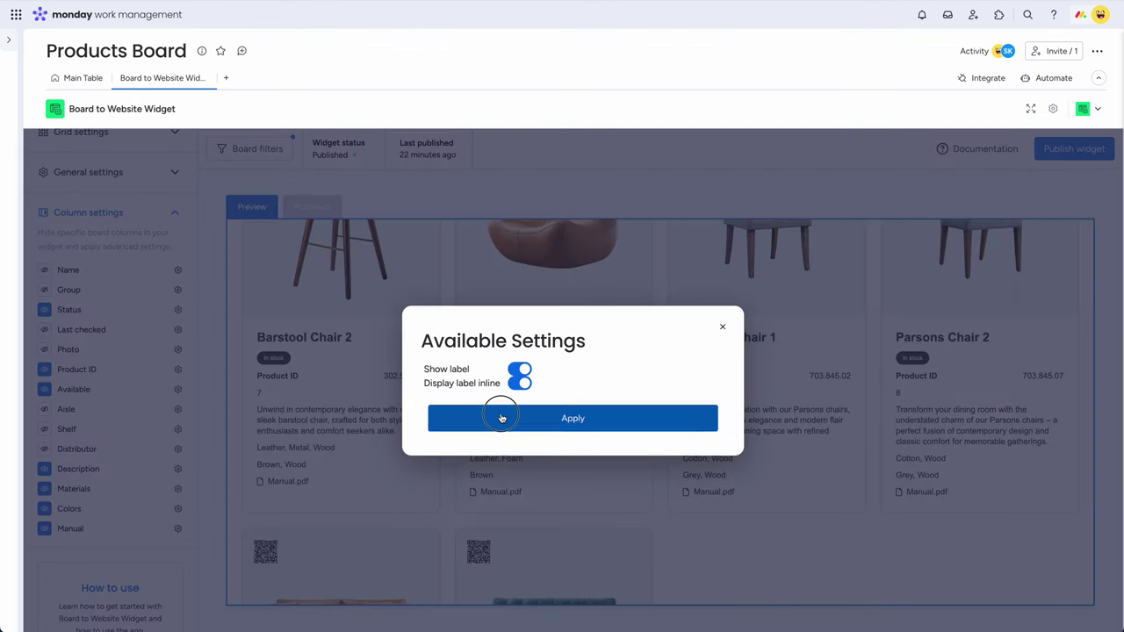
click(502, 417)
Turn on labels for the Description, Materials and Colors fields
click(178, 470)
click(519, 369)
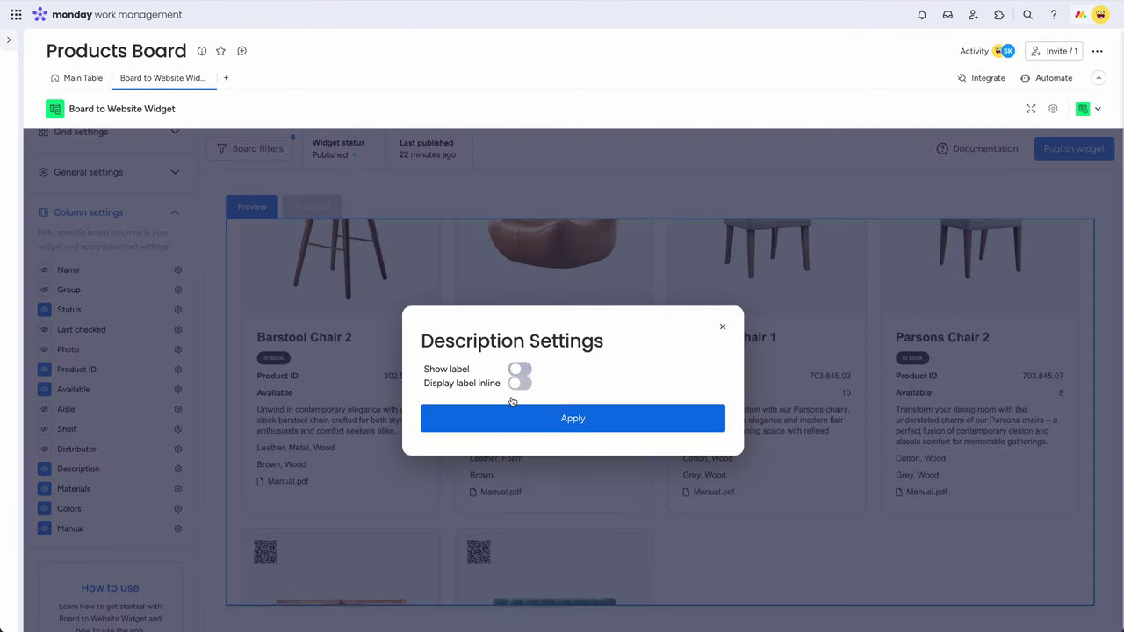
click(501, 418)
click(177, 488)
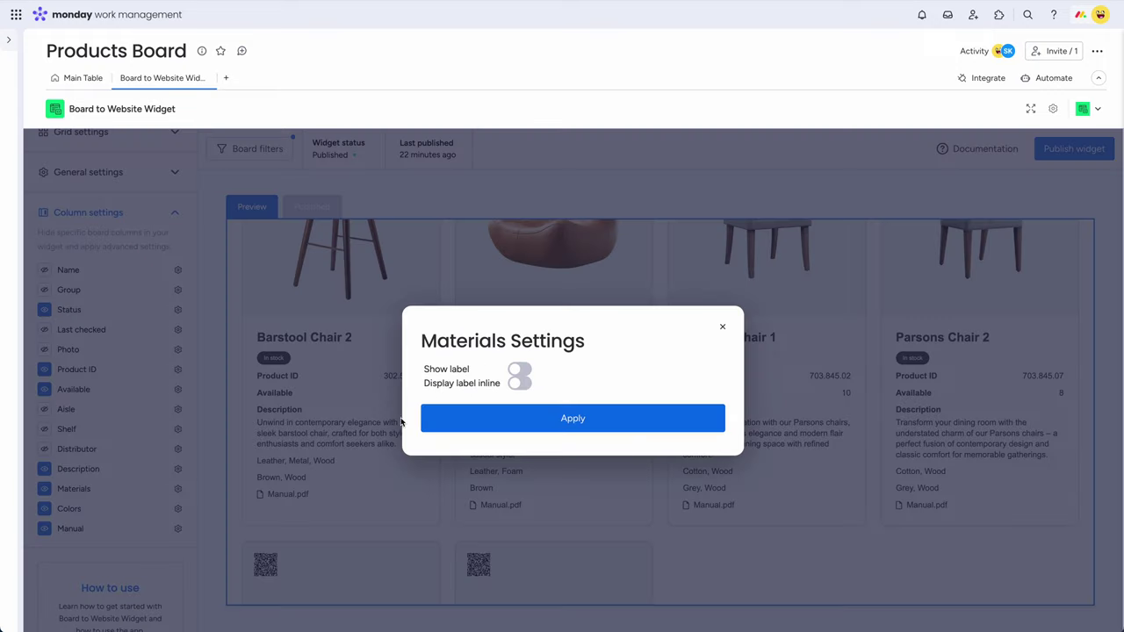
click(519, 370)
click(501, 418)
click(177, 508)
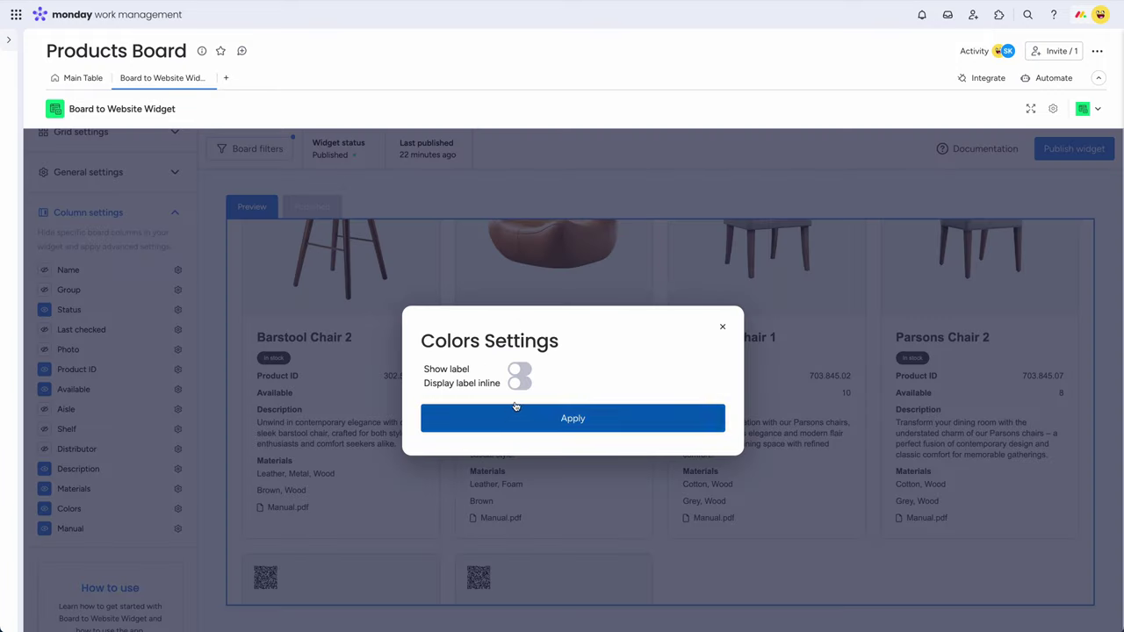
click(519, 370)
click(501, 418)
Give the Manual field an inline label and show the file as a thumbnail
click(177, 529)
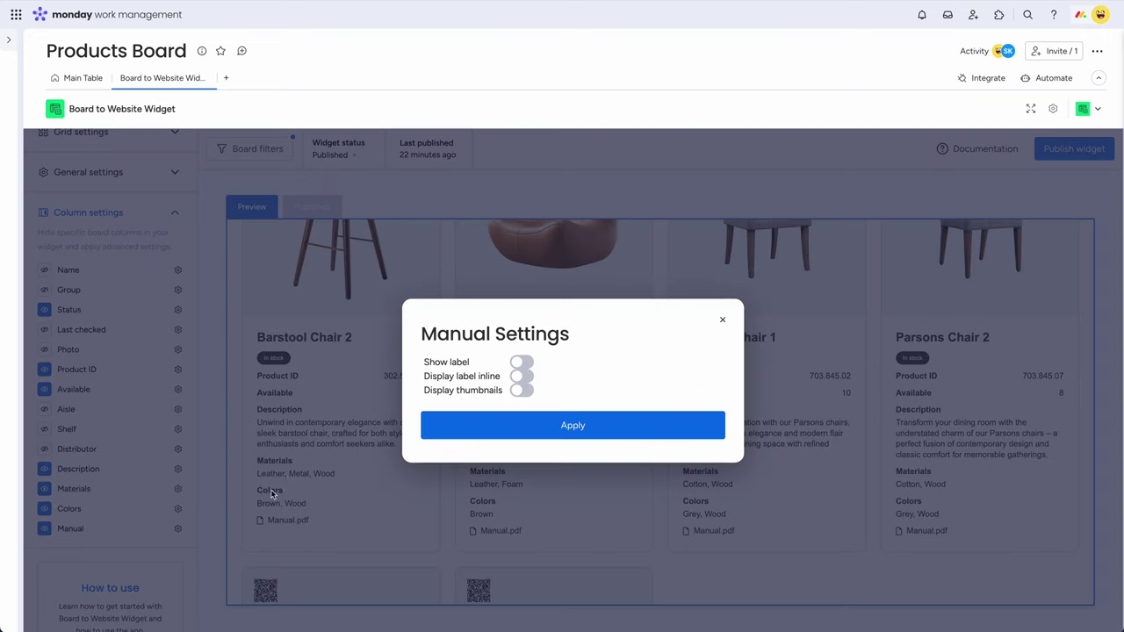
click(520, 362)
click(520, 376)
click(521, 390)
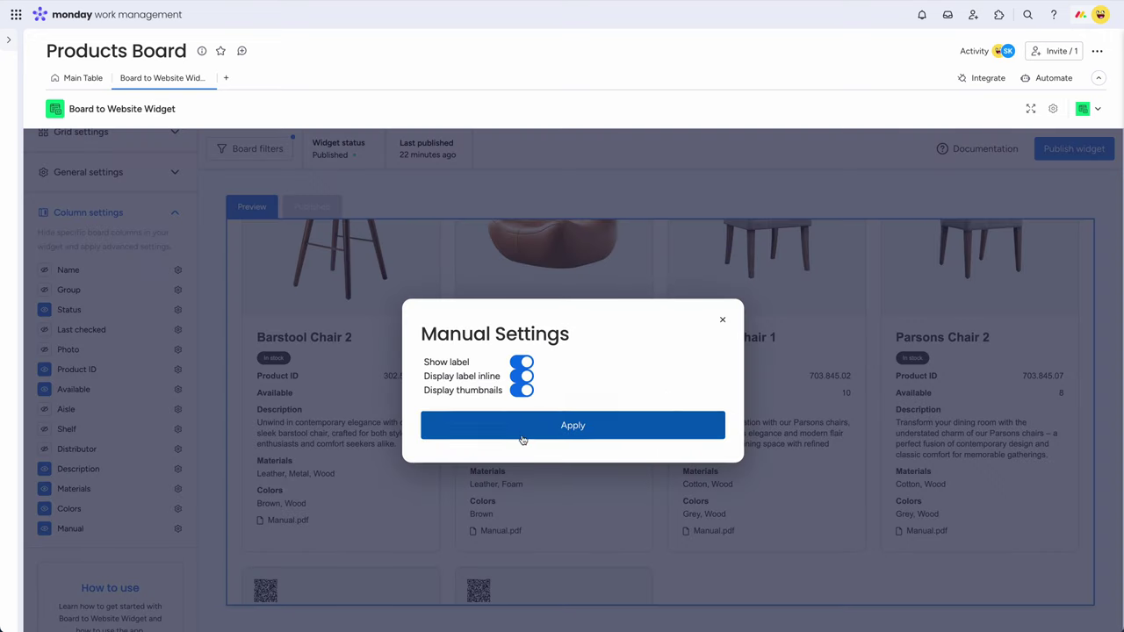
click(514, 435)
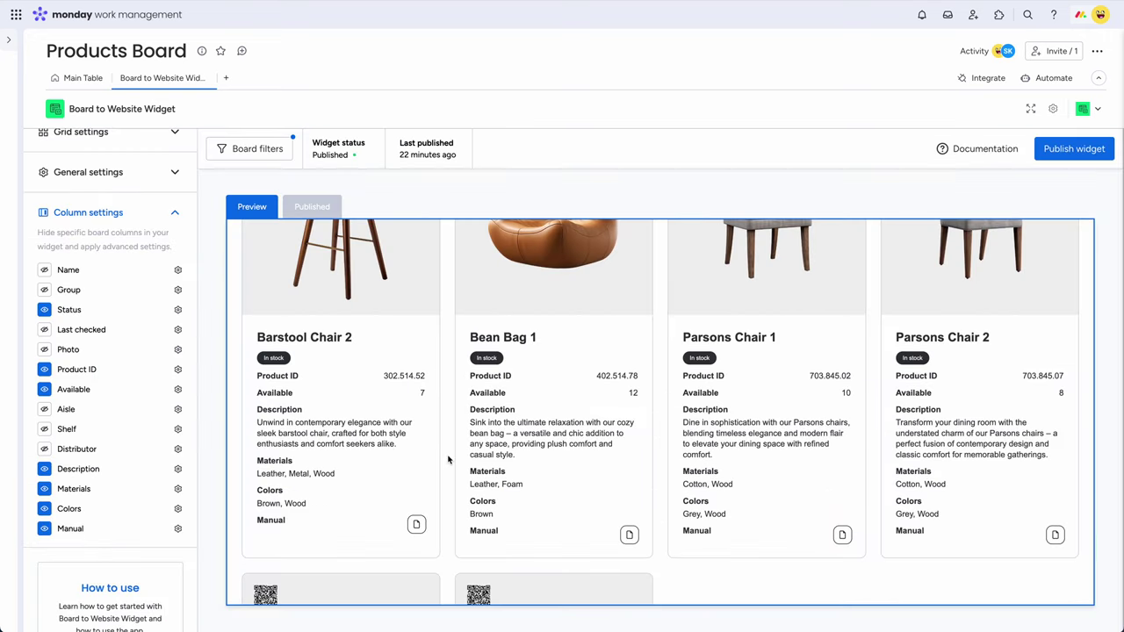
scroll(448, 459, up, 3)
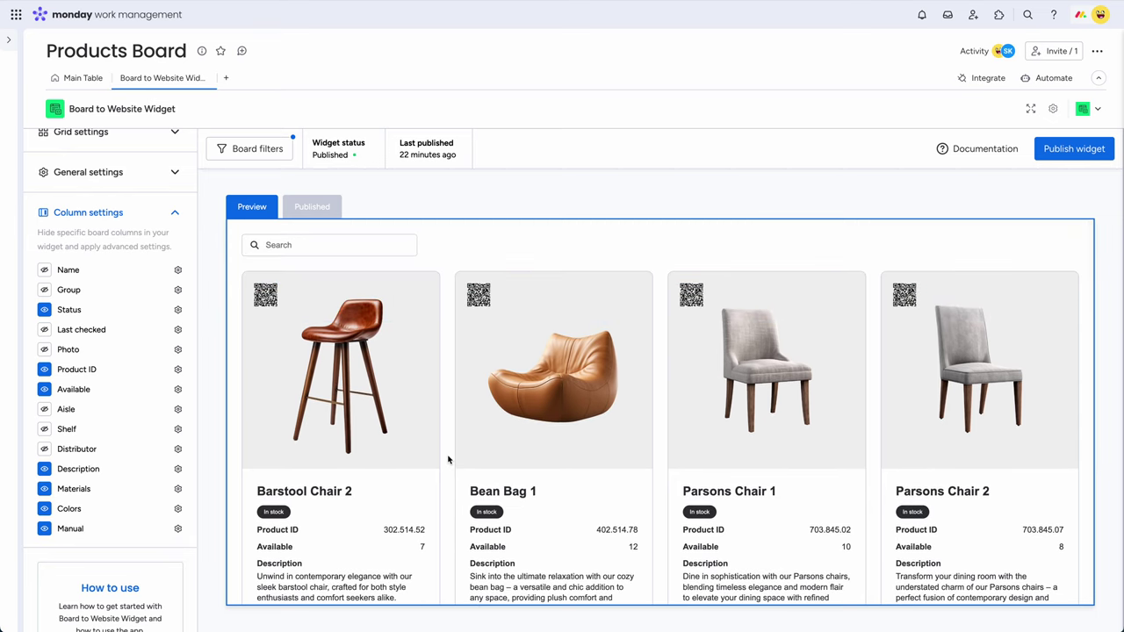
In General settings, set the Secondary color to teal #309797
click(120, 216)
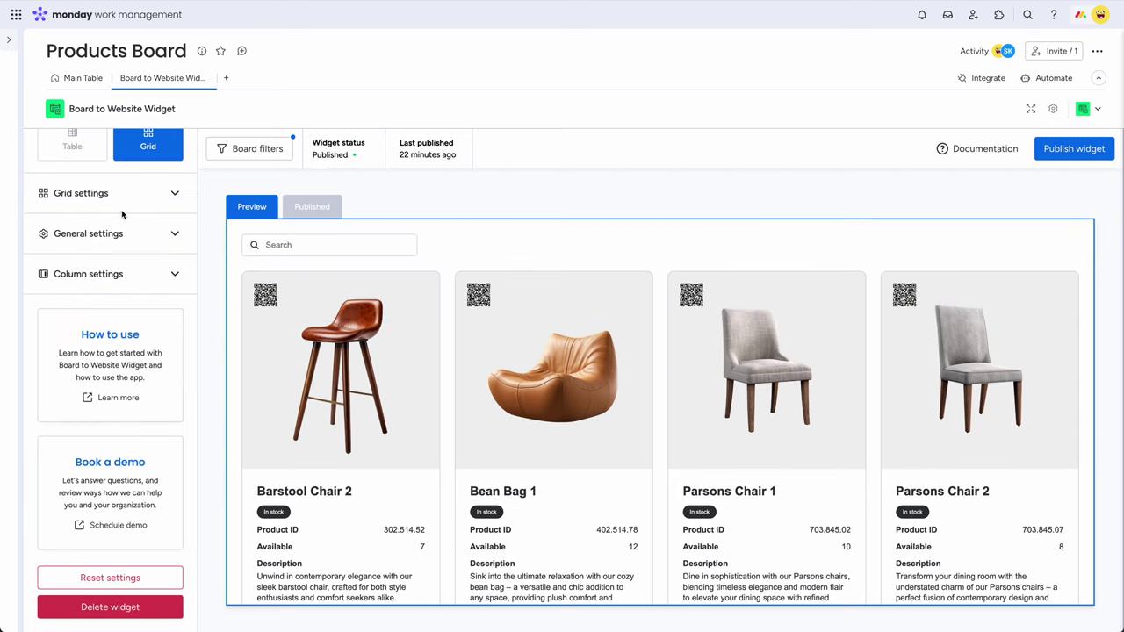
click(124, 235)
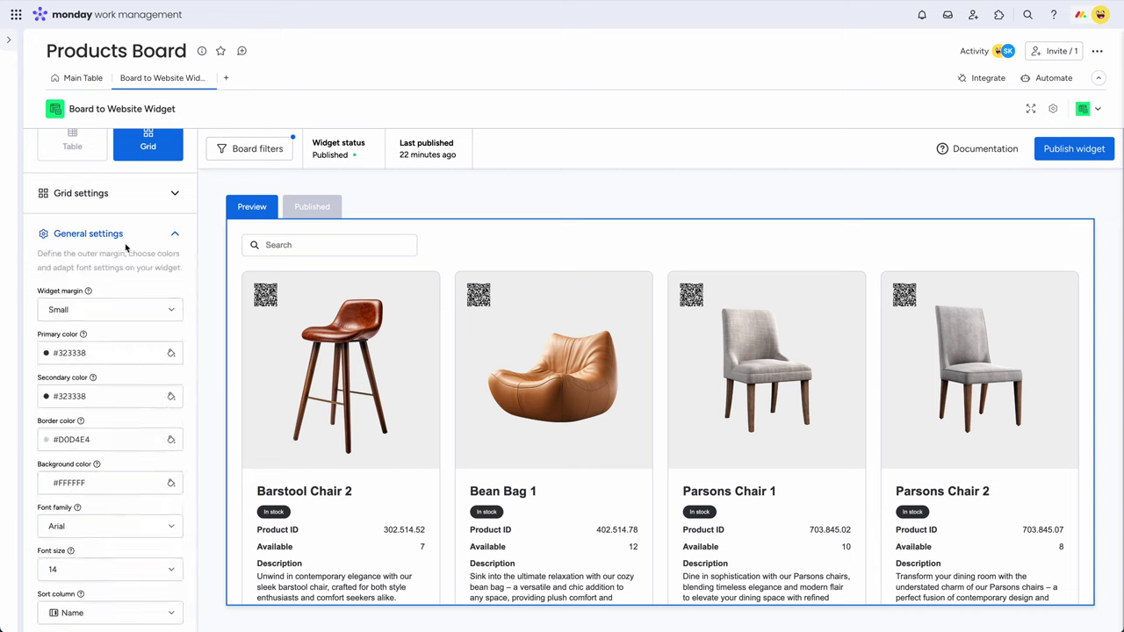
click(171, 397)
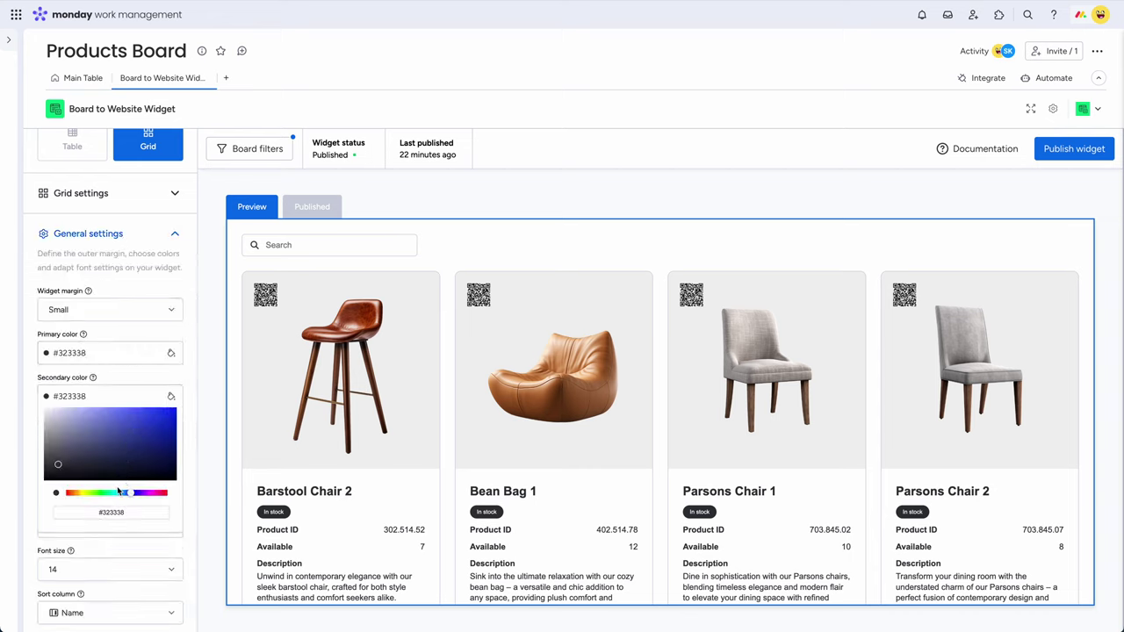
click(117, 493)
mouse_move(142, 456)
mouse_down()
mouse_move(139, 433)
mouse_move(136, 441)
mouse_up()
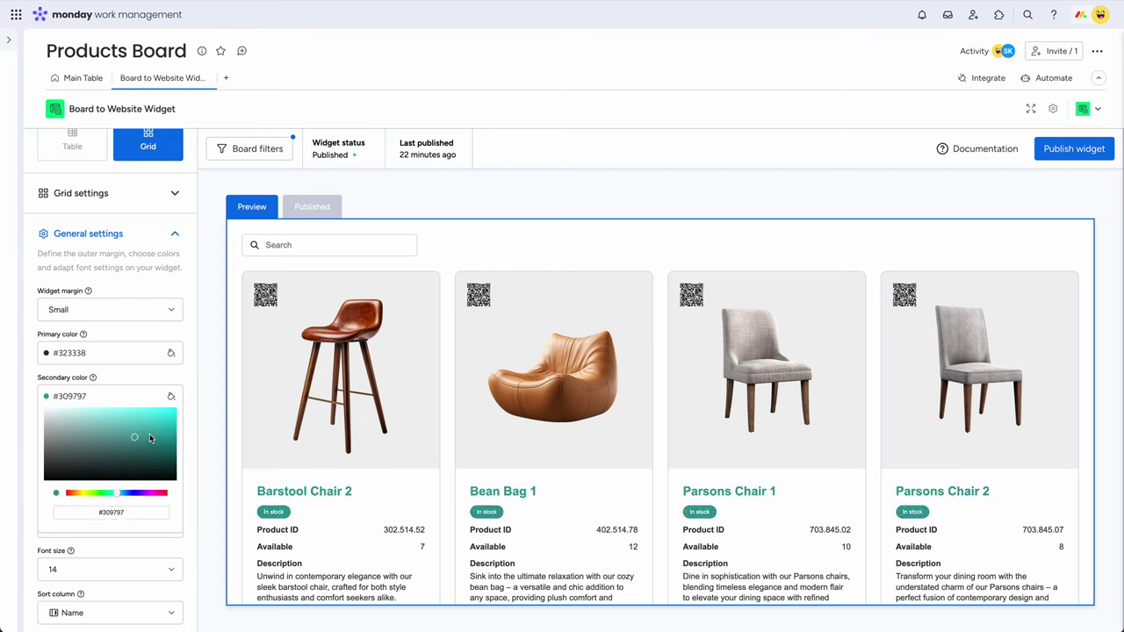
click(208, 433)
Copy the #309797 hex value into the Border and Background colors
click(74, 396)
double_click(73, 396)
key(ctrl+c)
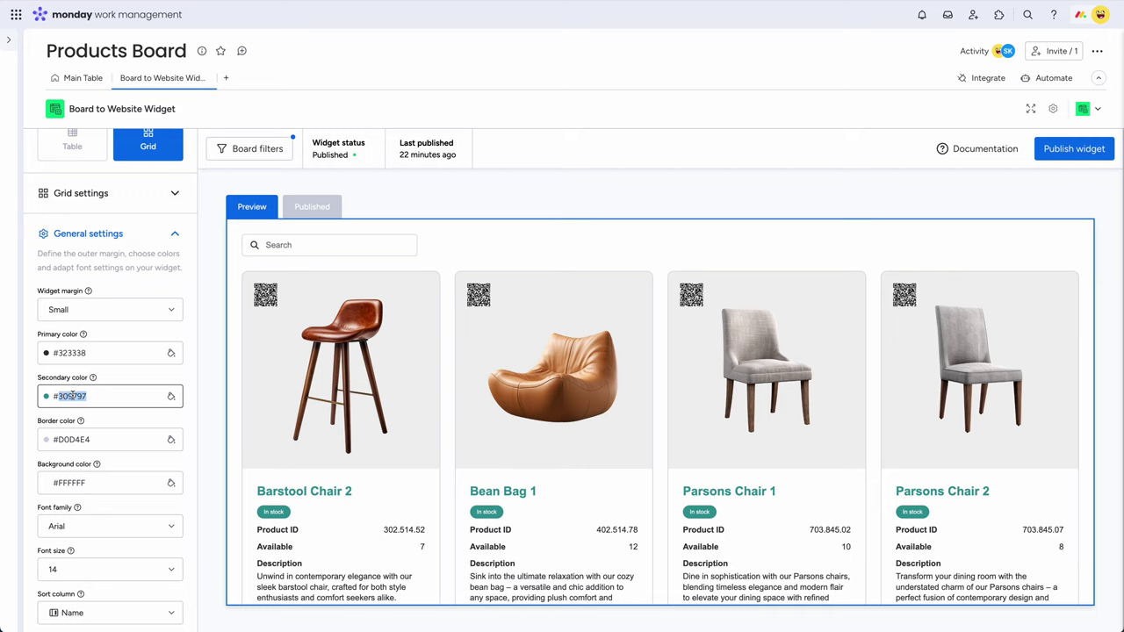
double_click(68, 439)
key(ctrl+v)
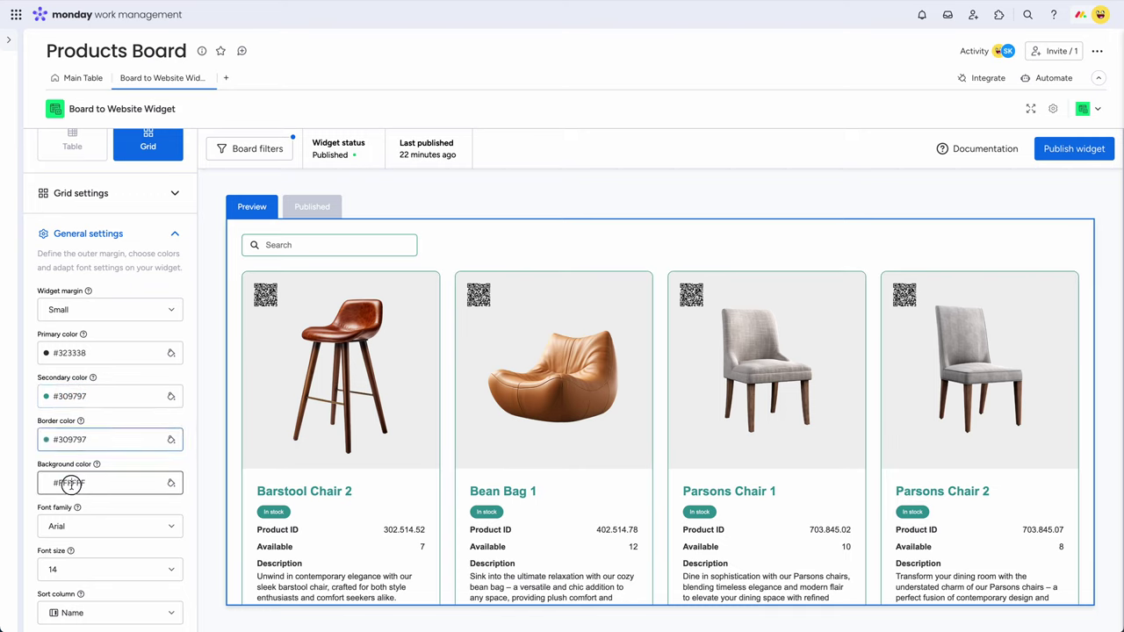
text(#309797)
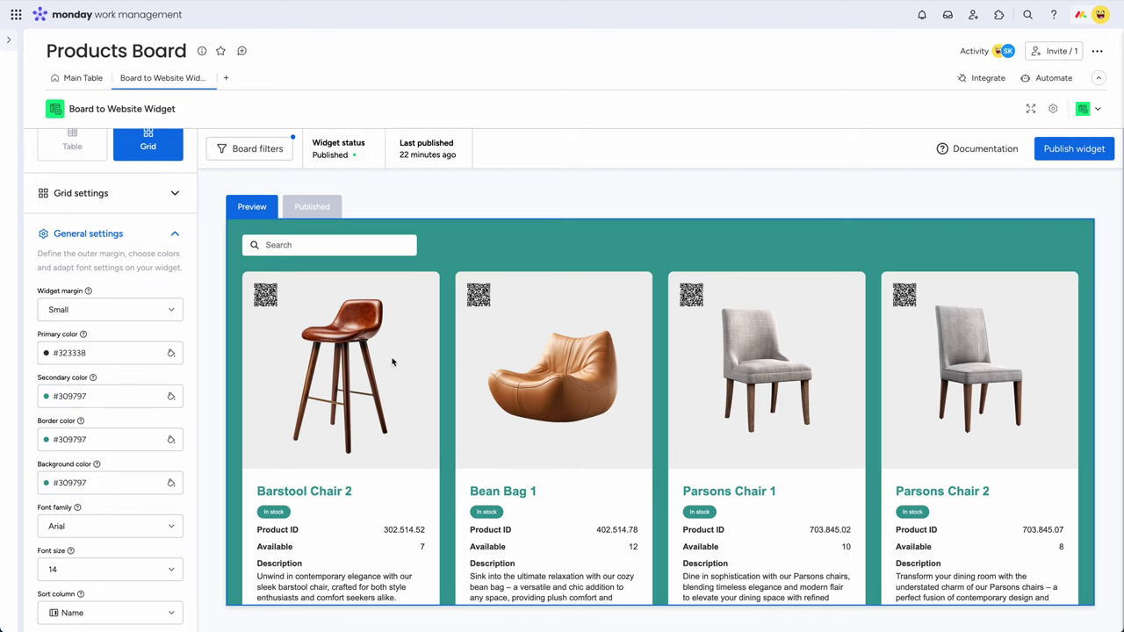
scroll(393, 362, down, 5)
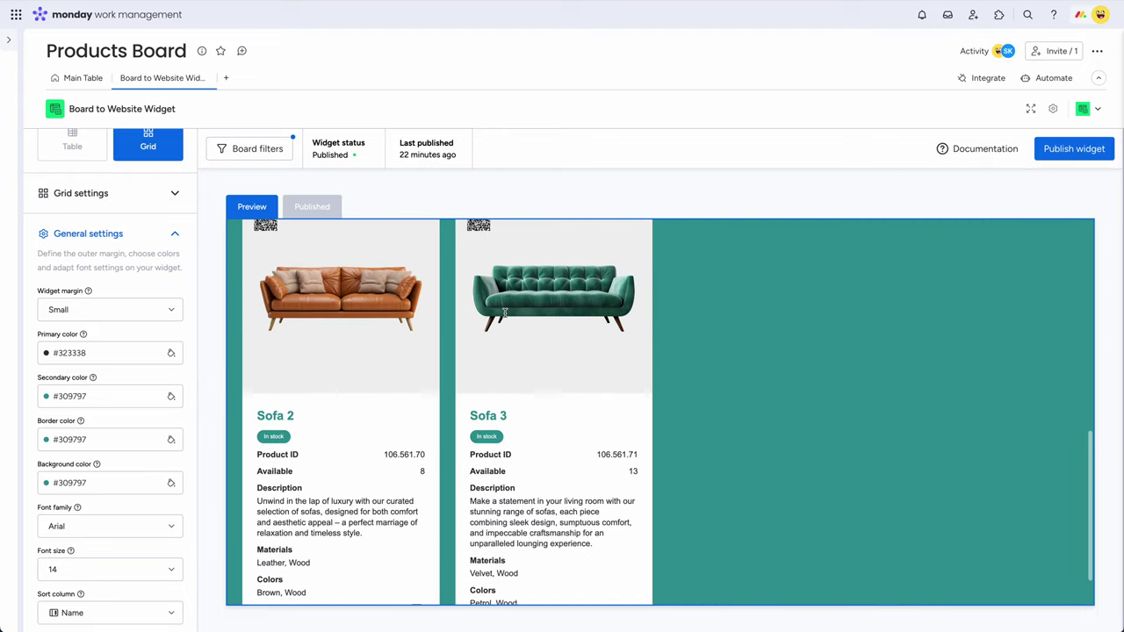
scroll(505, 313, up, 3)
scroll(505, 313, up, 3)
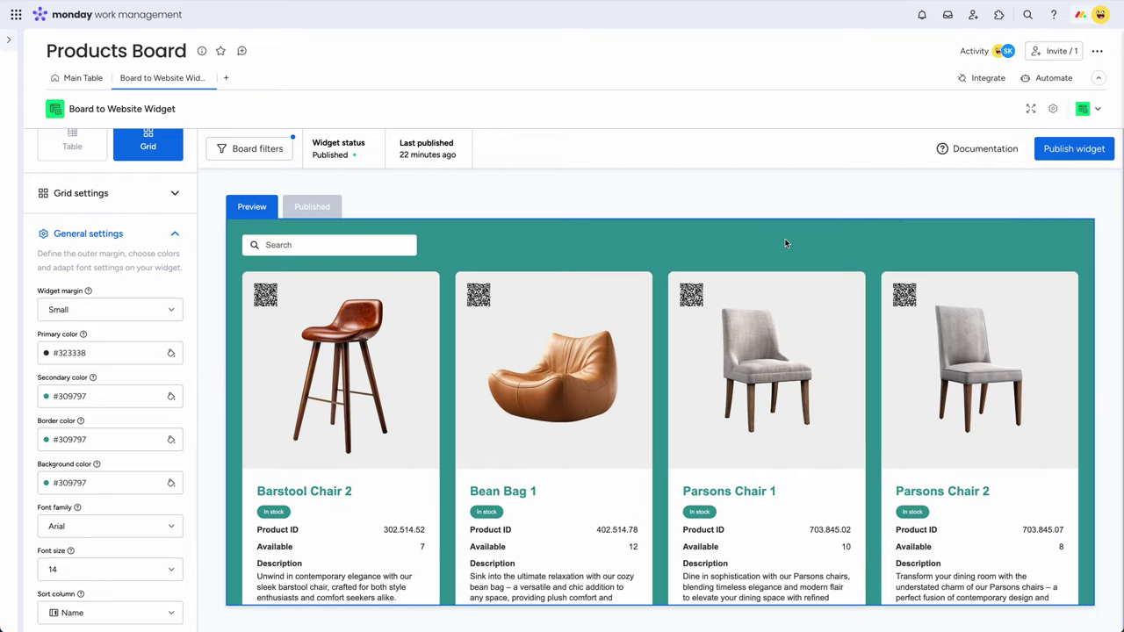
Accept the terms, publish the widget, copy its embed code and close the dialog
click(1073, 153)
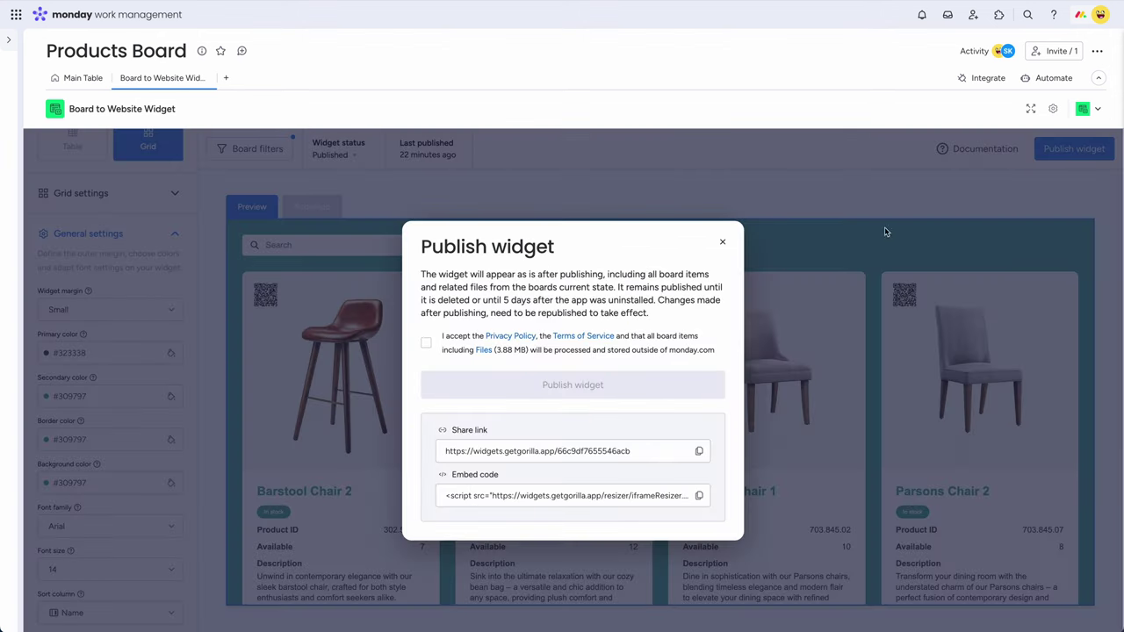
click(427, 343)
click(625, 384)
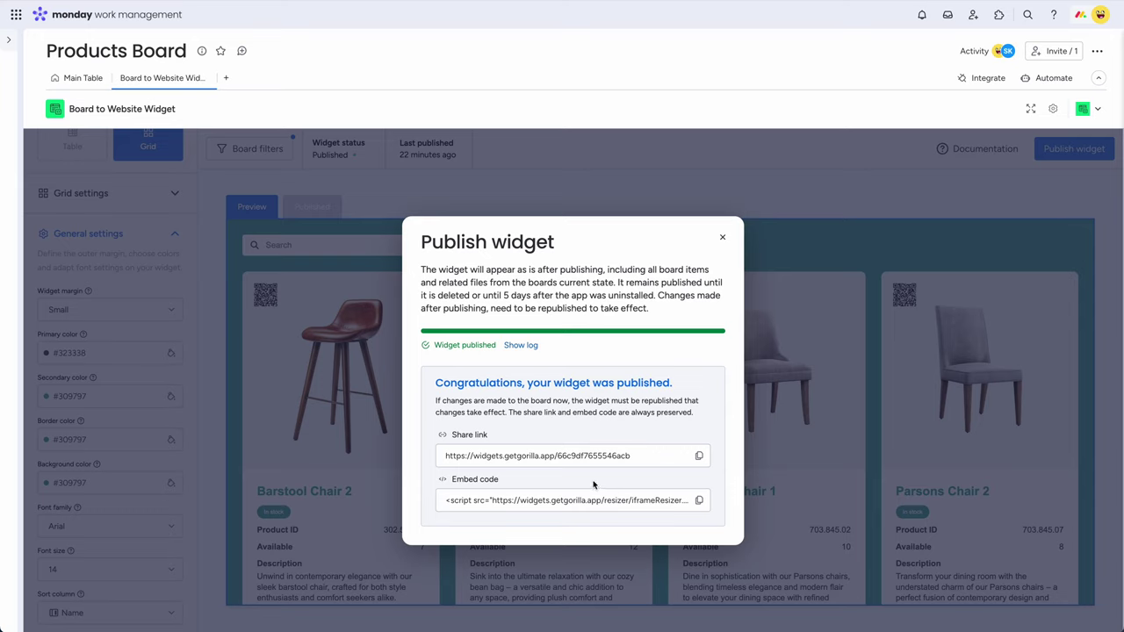
click(699, 501)
click(724, 237)
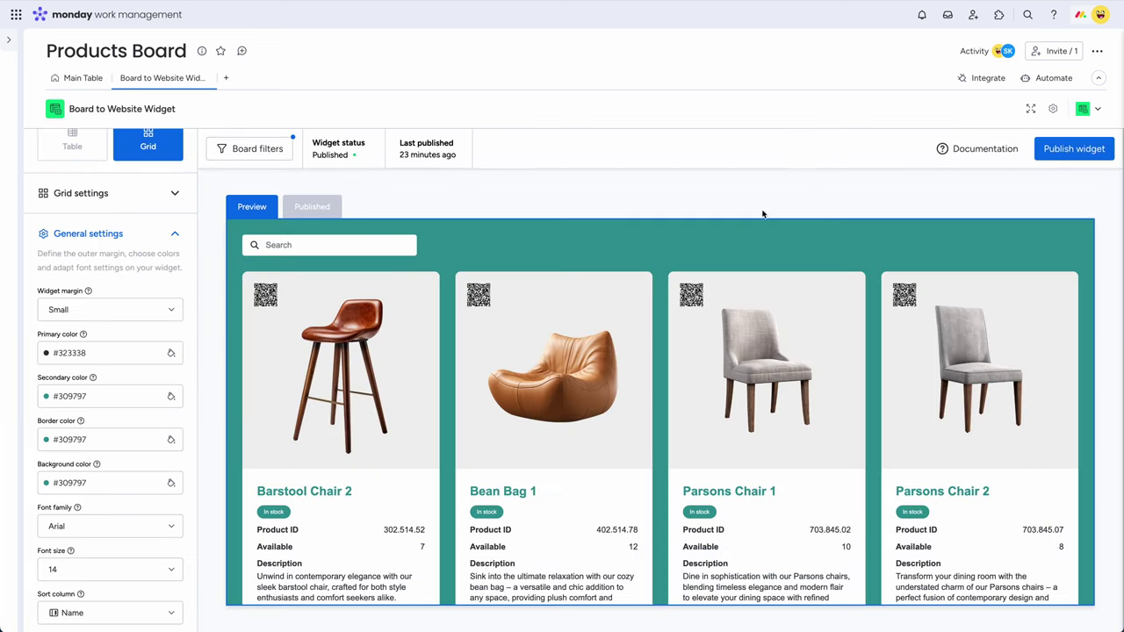